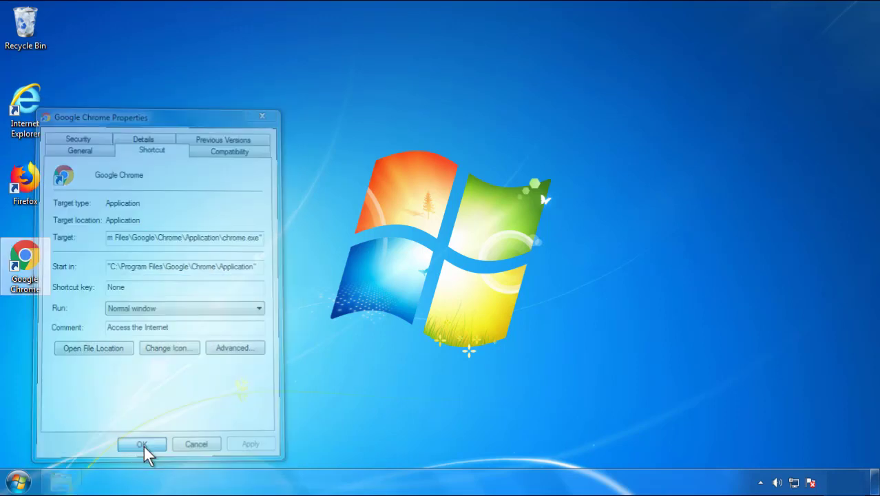
Close the Google Chrome shortcut's Properties dialog with OK
click(19, 482)
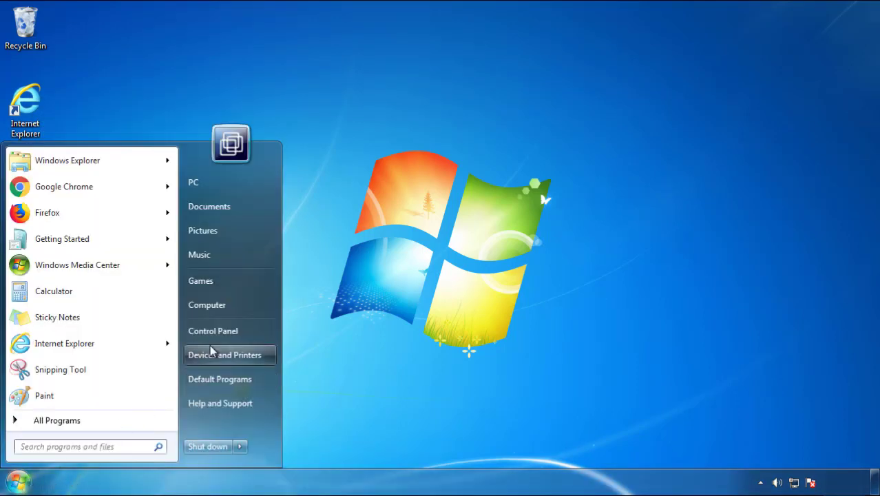
Open Control Panel's installed-programs list sorted newest first by Installed On
click(220, 330)
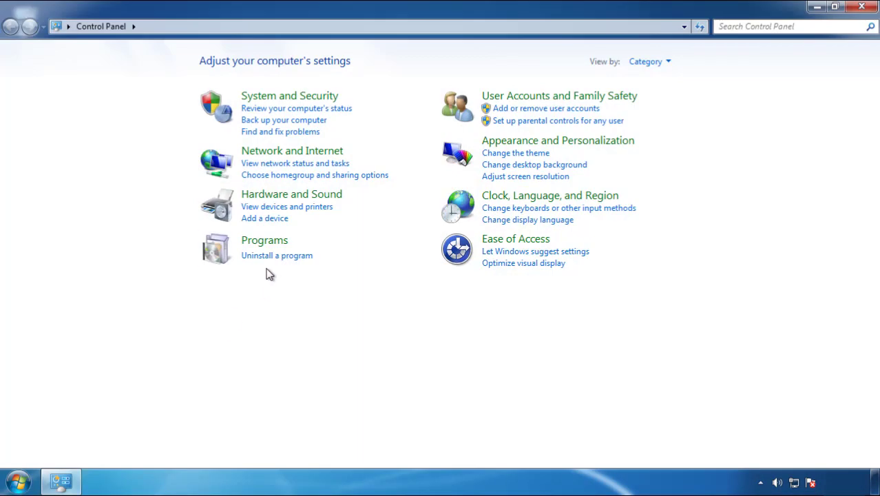
click(275, 258)
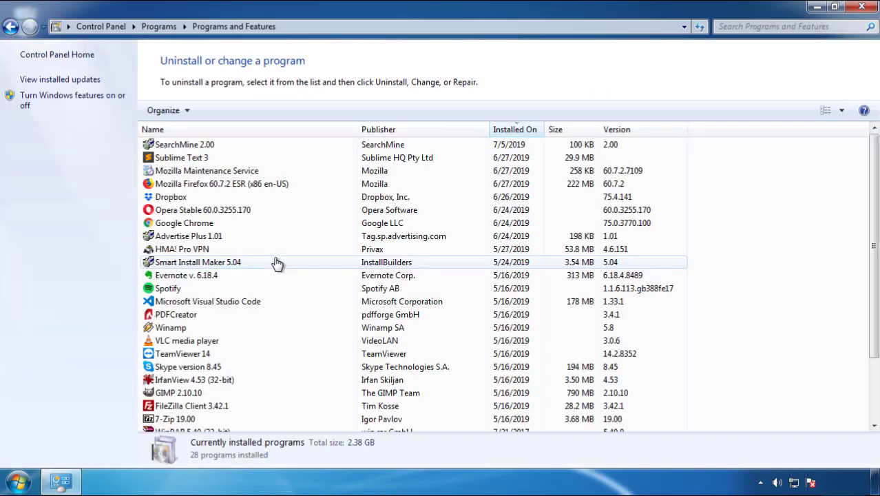
click(515, 131)
click(513, 130)
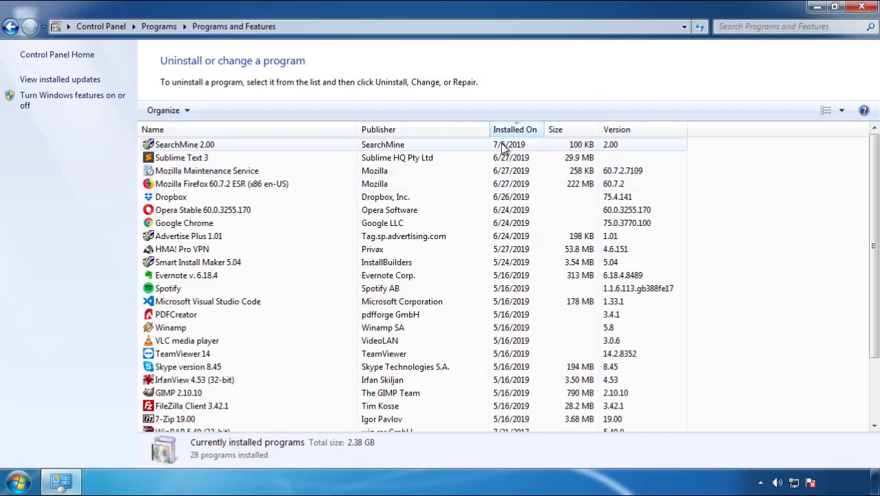
Uninstall SearchMine 2.00 and close Programs and Features
click(185, 146)
click(219, 110)
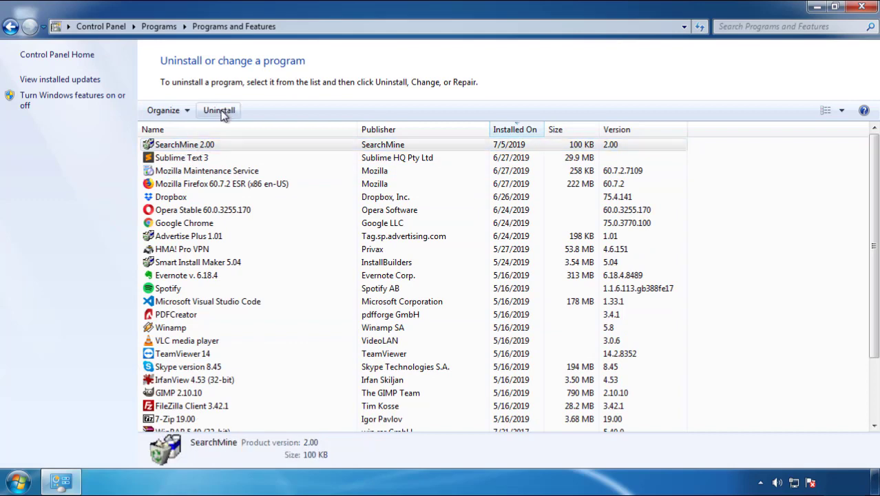
click(513, 365)
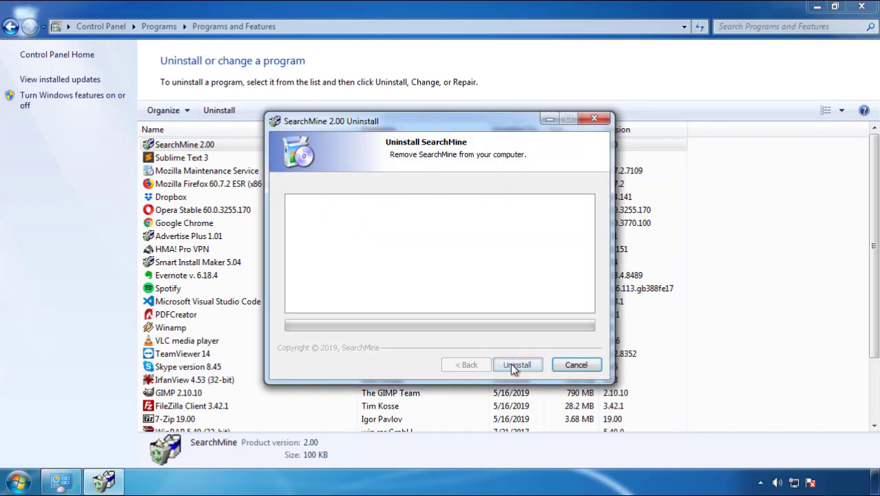
click(510, 363)
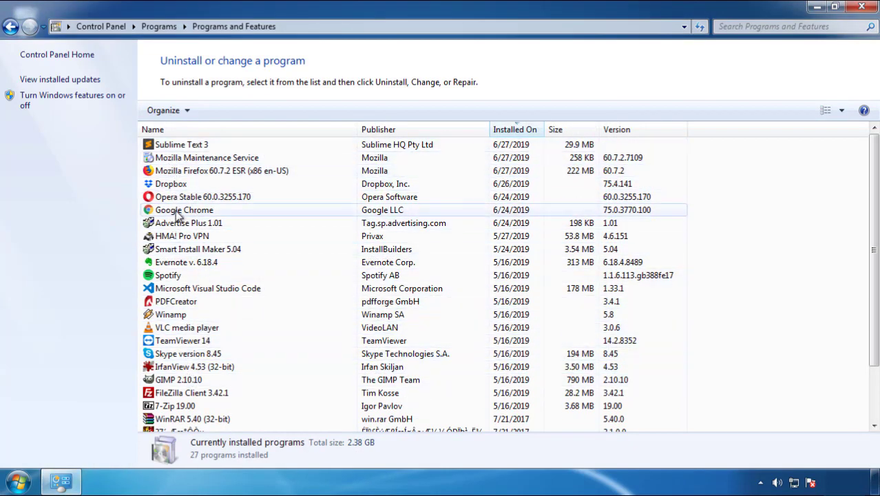
click(863, 8)
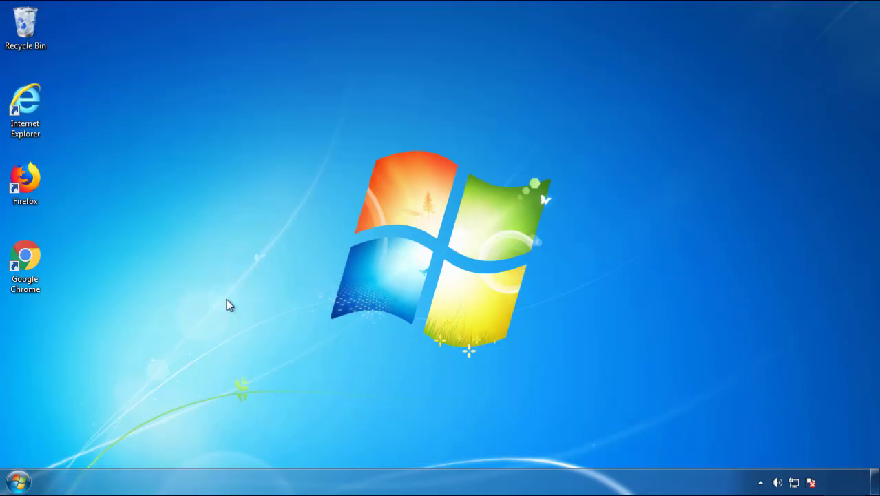
Restart Windows and pick Safe Mode in the Advanced Boot Options menu
click(16, 483)
click(239, 447)
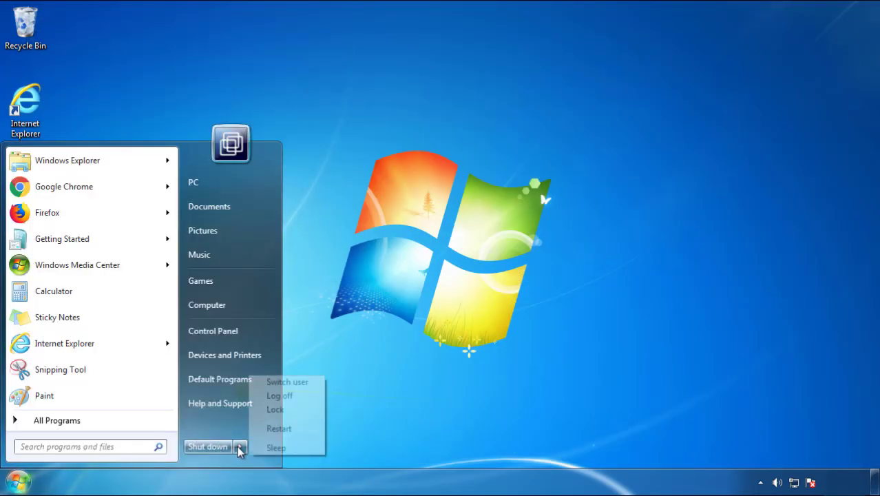
click(460, 377)
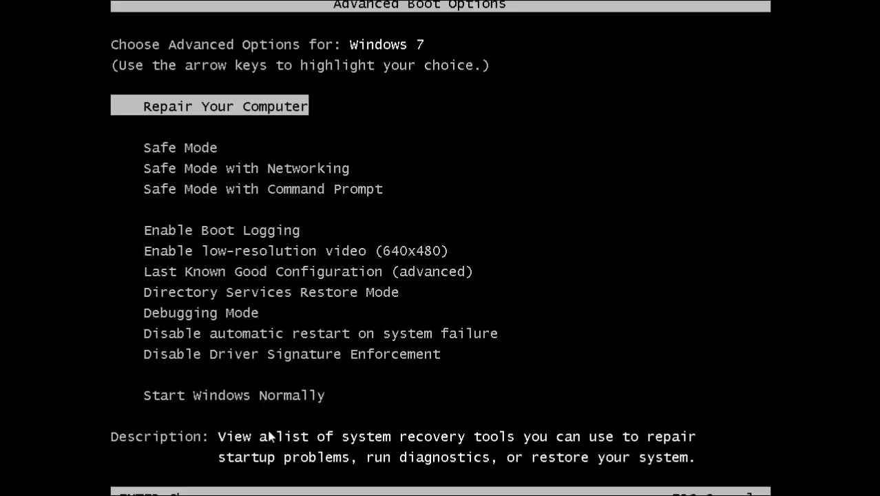
key(Down)
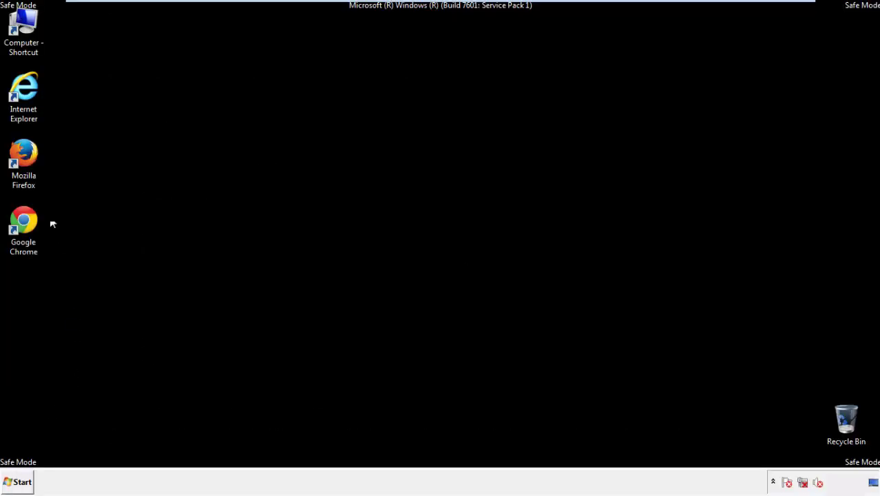
Launch Firefox, decline the default-browser prompt, and show the Menu Bar
double_click(28, 157)
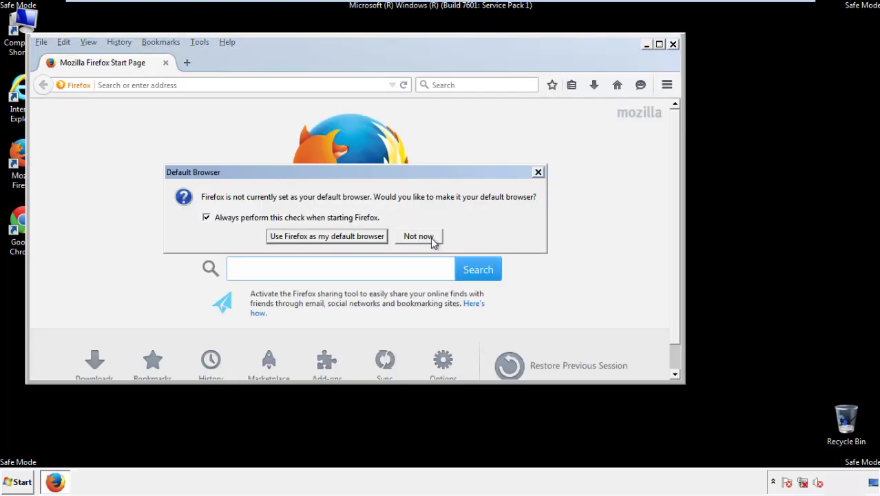
click(420, 237)
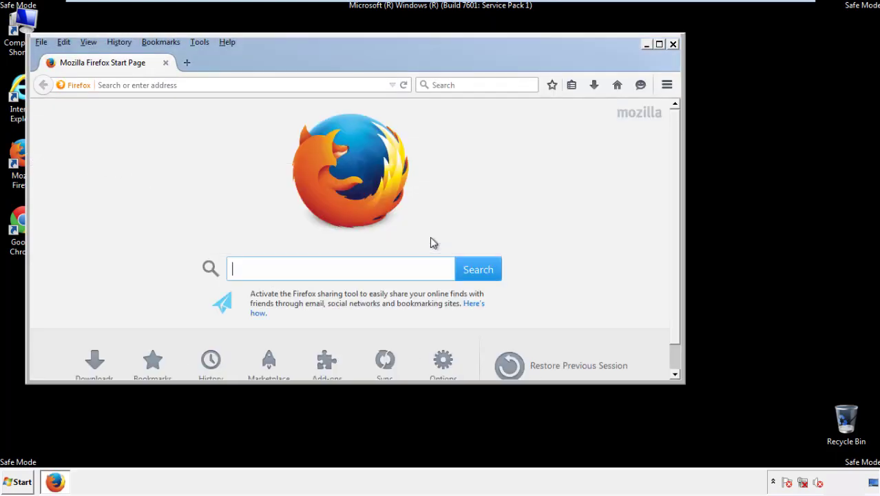
right_click(270, 61)
click(296, 103)
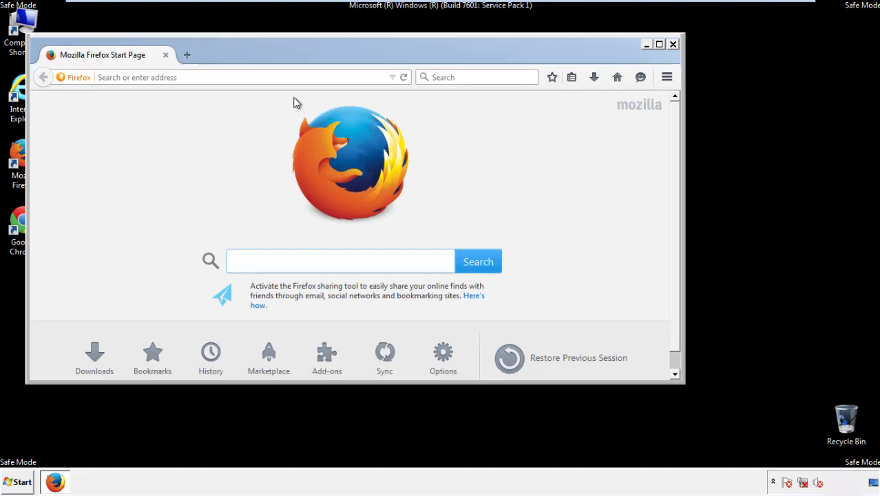
right_click(276, 56)
click(286, 106)
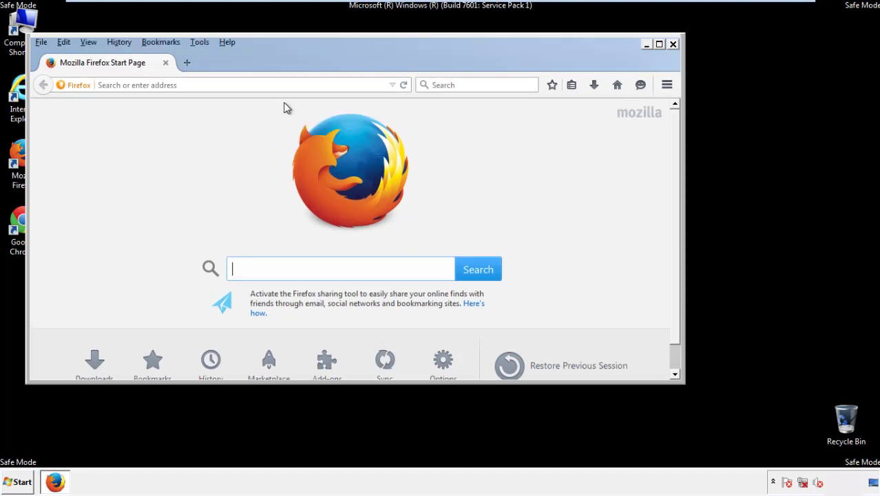
Clear Firefox's recent history for Everything, including offline website data and site preferences
click(120, 43)
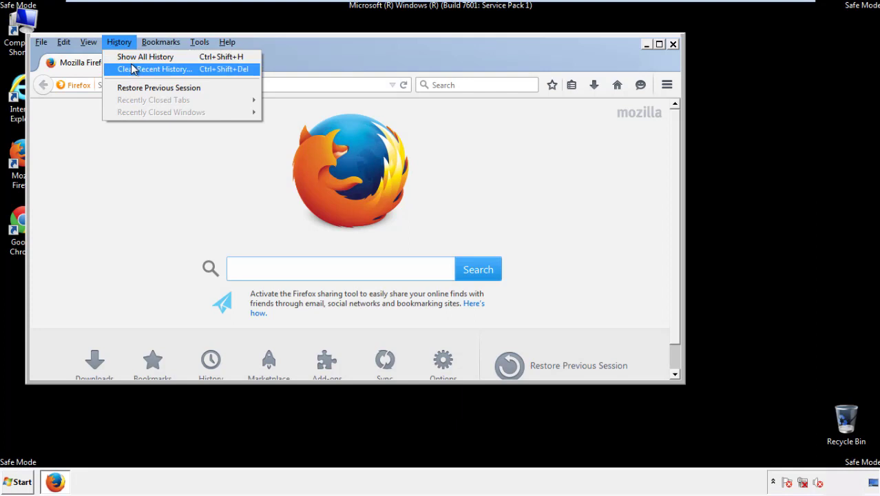
click(132, 68)
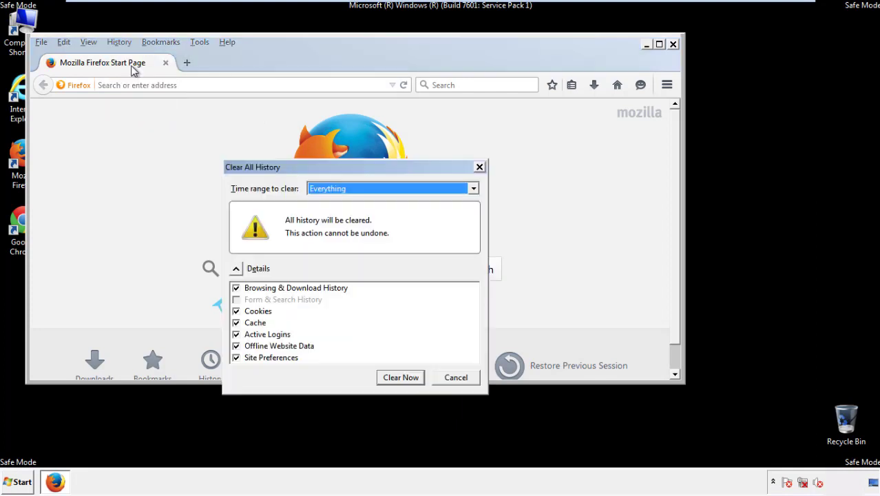
click(323, 191)
click(330, 258)
click(236, 345)
click(236, 346)
click(236, 358)
click(236, 358)
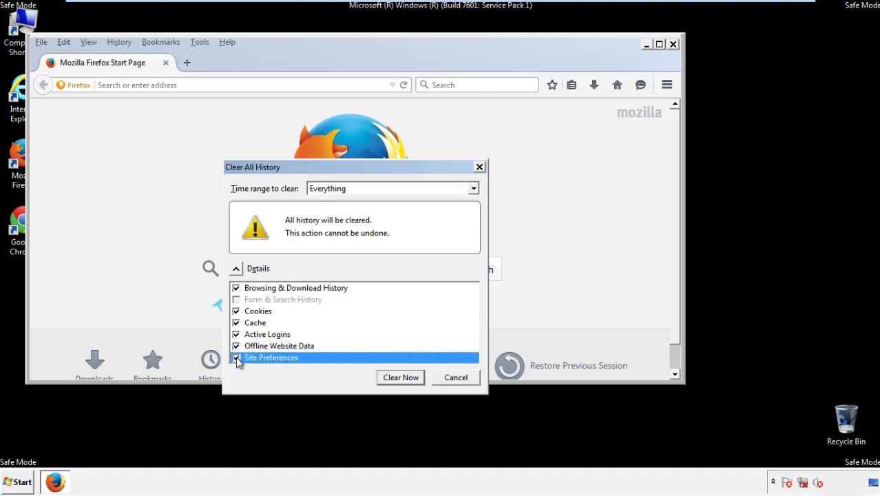
click(400, 378)
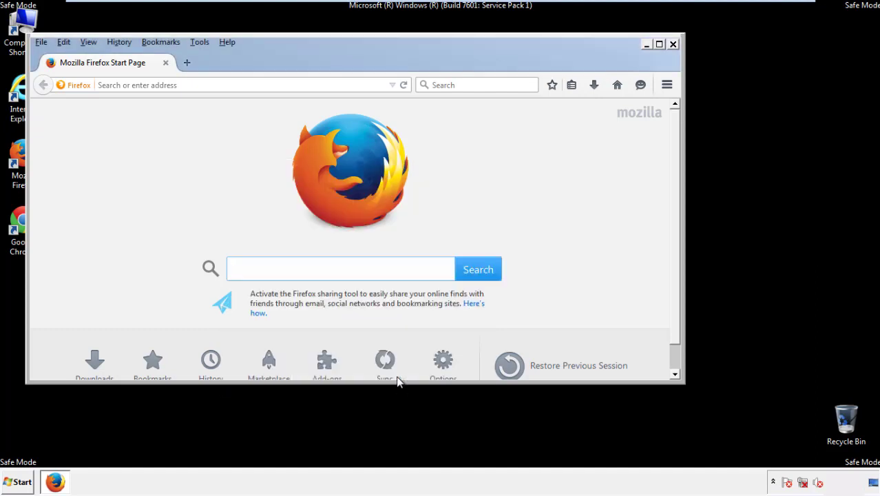
Refresh Firefox to defaults from the Troubleshooting Information page
click(227, 42)
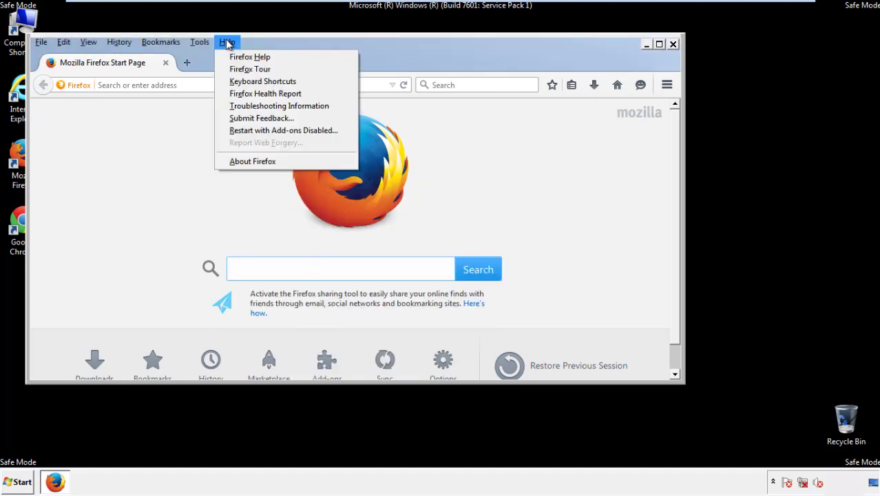
click(255, 106)
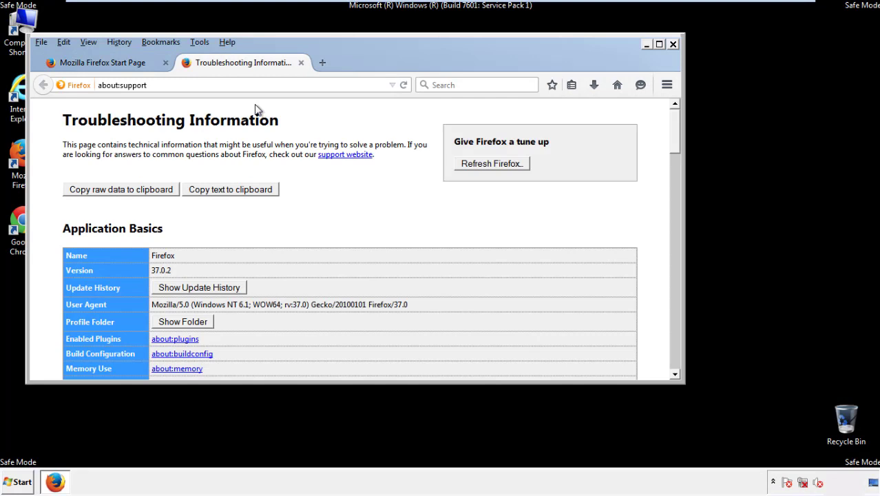
click(510, 167)
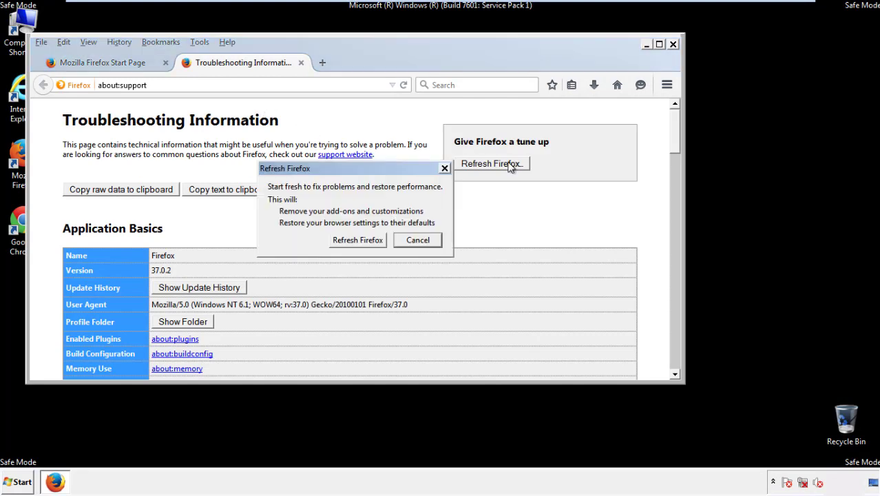
click(357, 239)
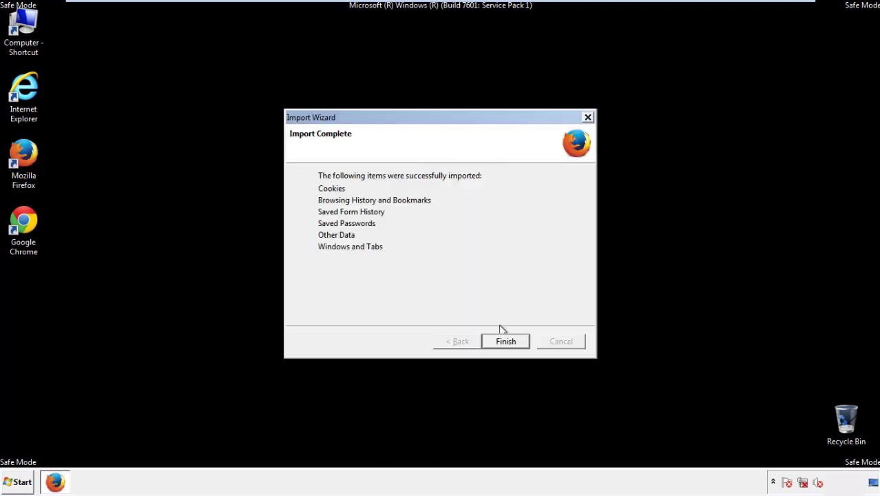
Finish the refresh, decline the default-browser prompt, and close Firefox
click(506, 342)
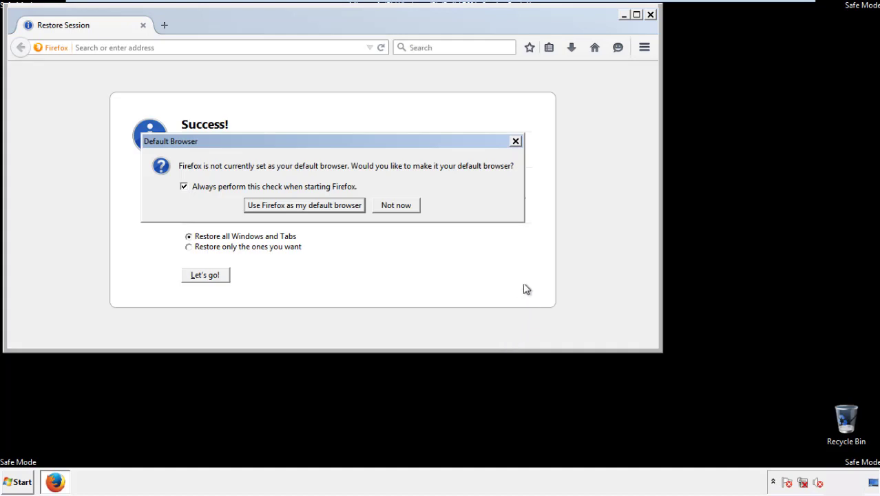
click(396, 207)
click(650, 14)
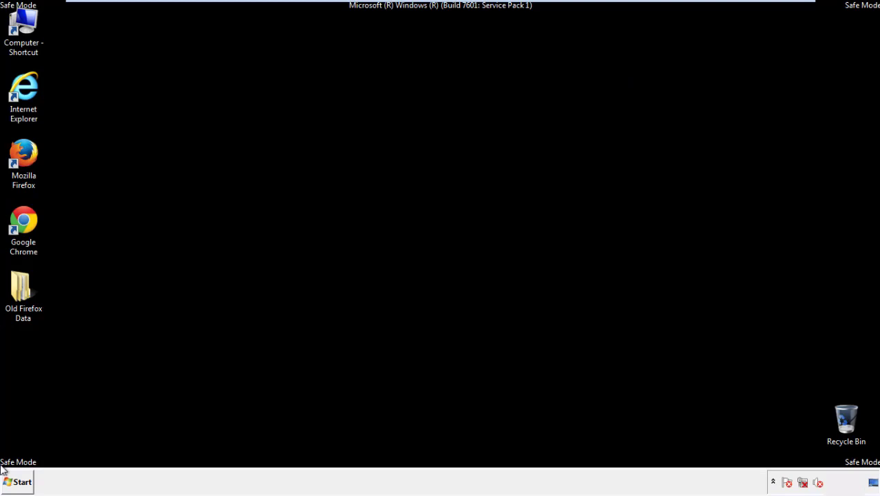
click(21, 220)
Launch Chrome, dismiss the default-browser prompt, and open the History page from Settings
double_click(21, 220)
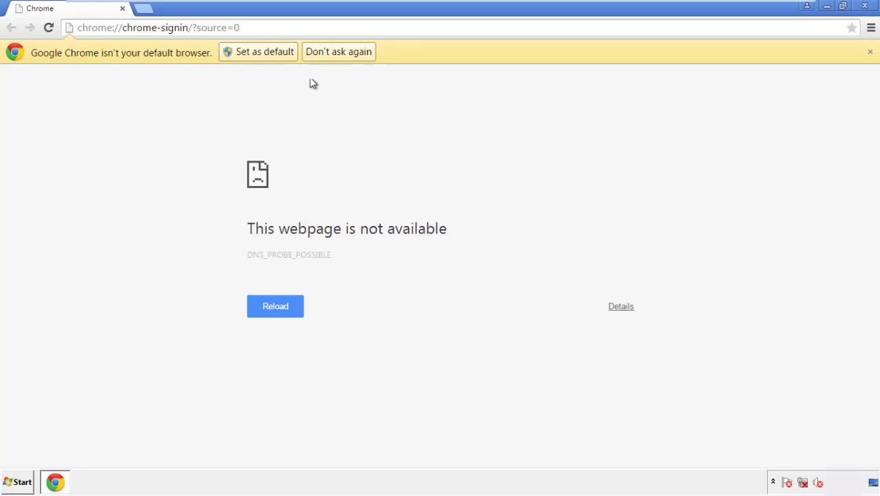
click(338, 52)
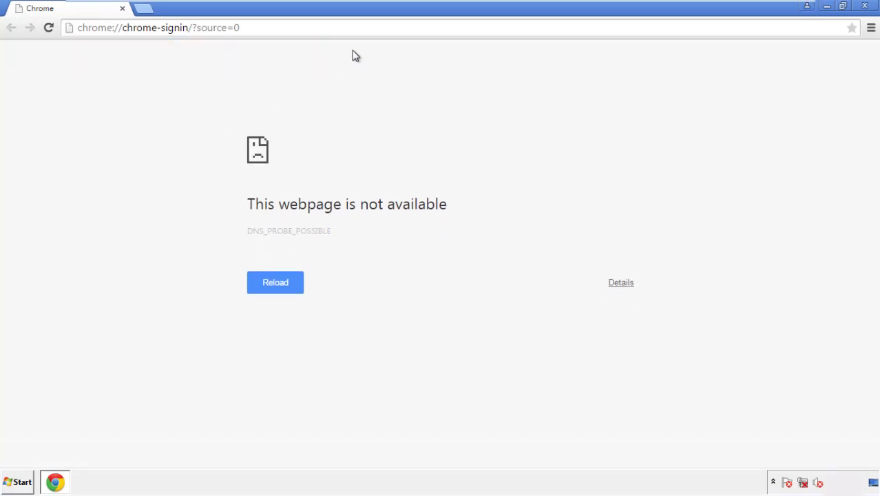
click(872, 29)
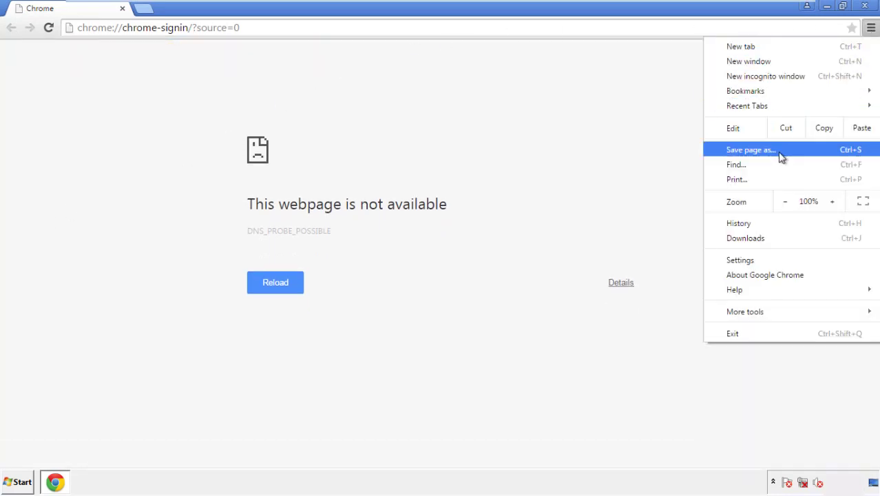
click(745, 260)
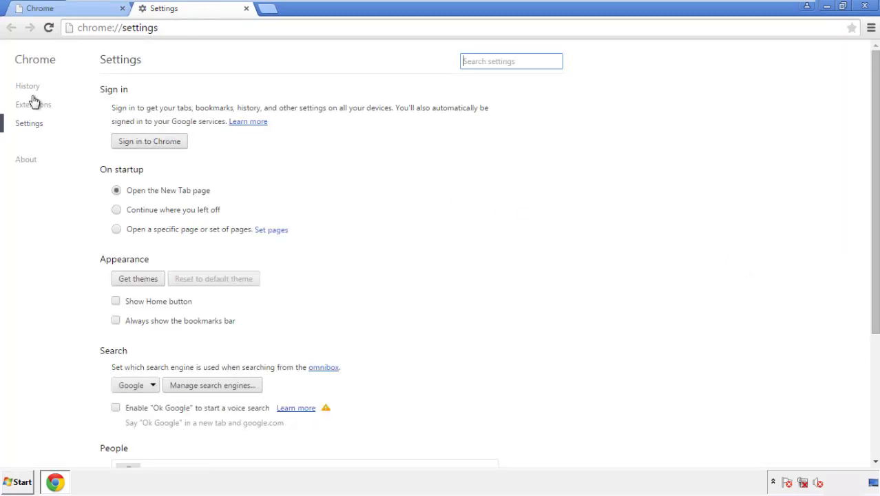
click(32, 88)
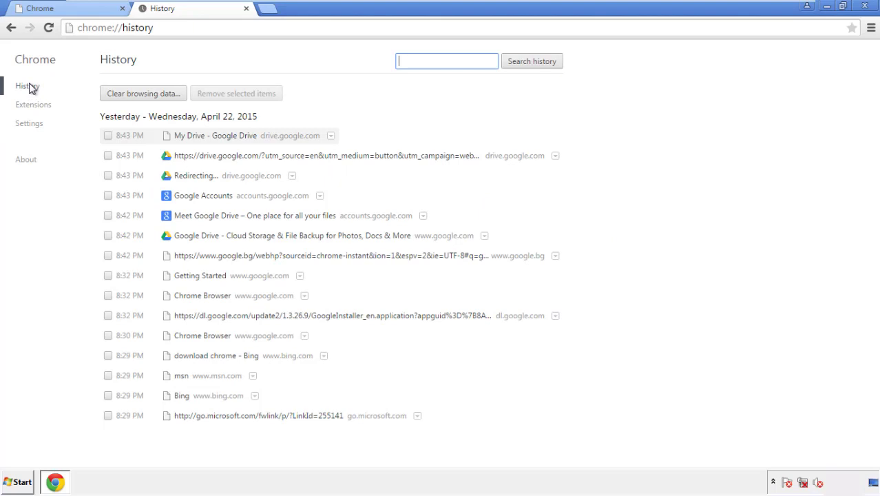
click(133, 94)
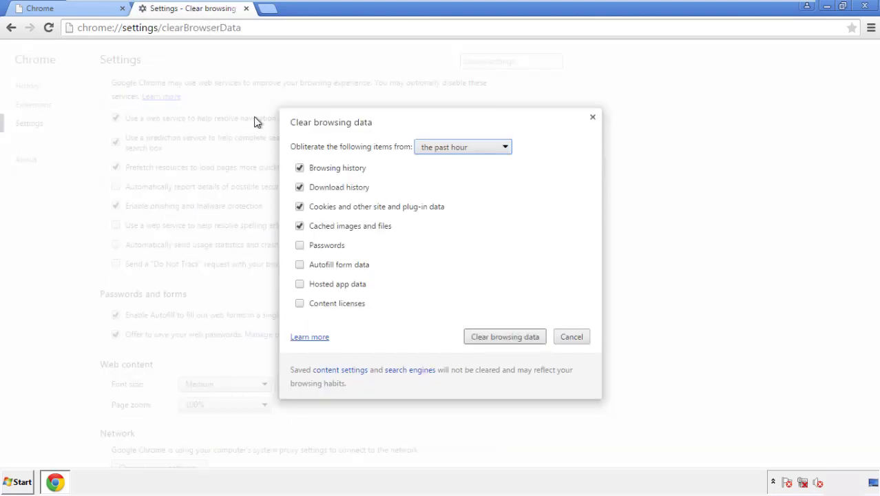
Clear Chrome's browsing data from the beginning of time, including autofill form data
click(442, 148)
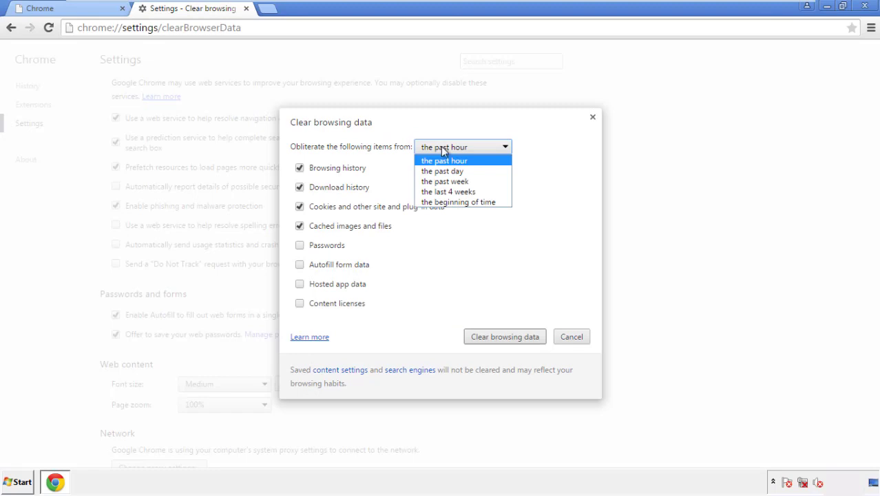
click(440, 203)
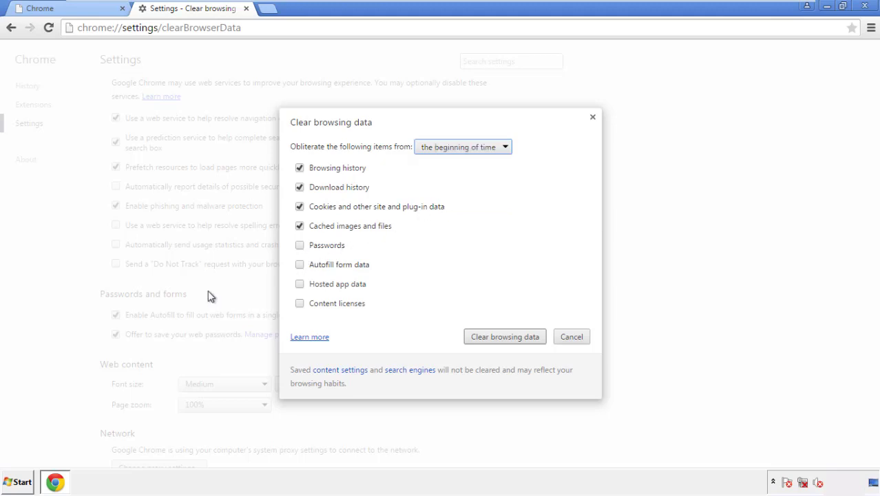
click(303, 267)
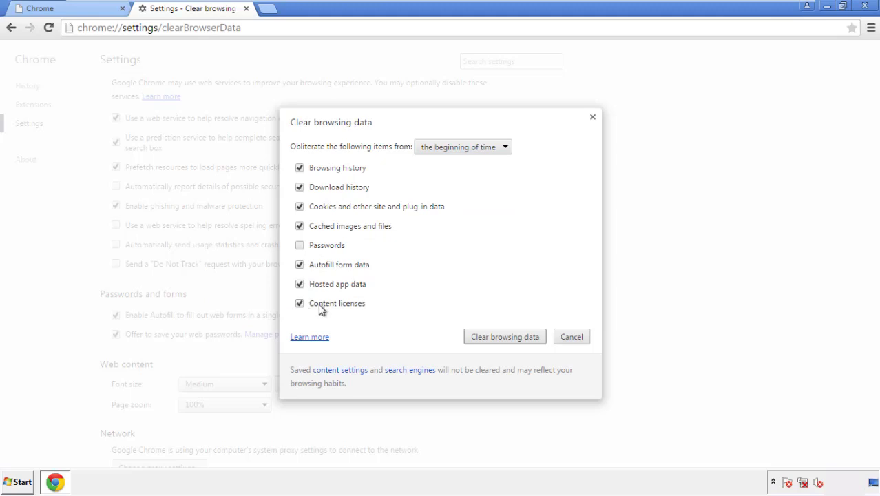
click(493, 339)
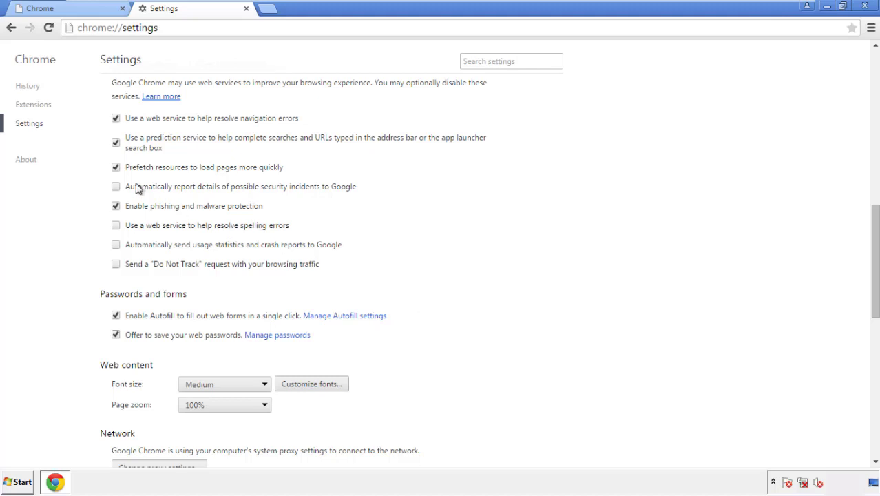
Reset Chrome settings to their defaults and close the browser
drag(875, 219, 872, 370)
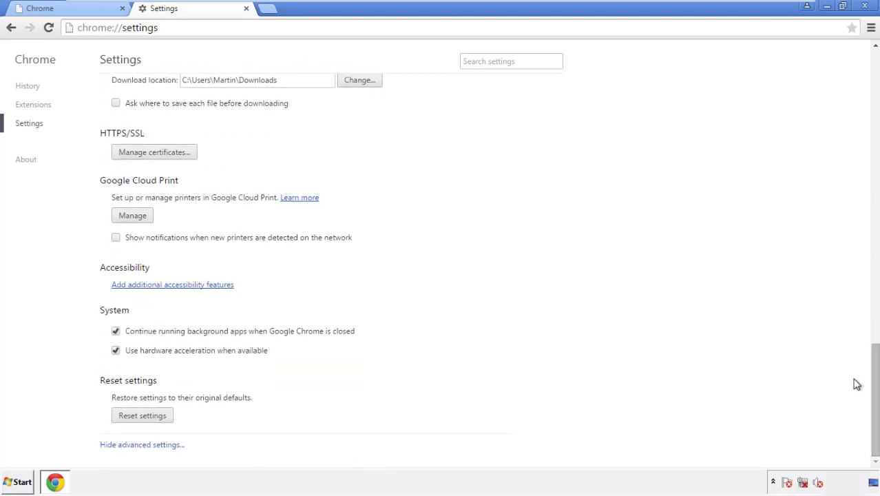
click(167, 421)
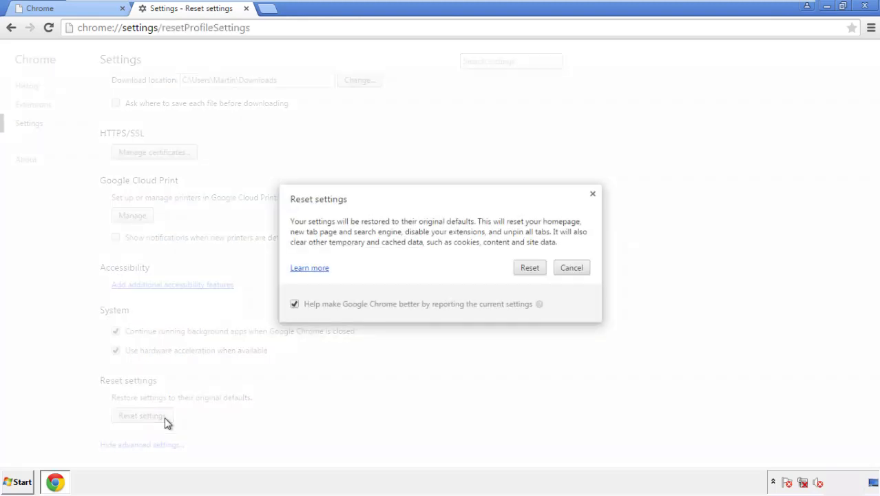
click(530, 268)
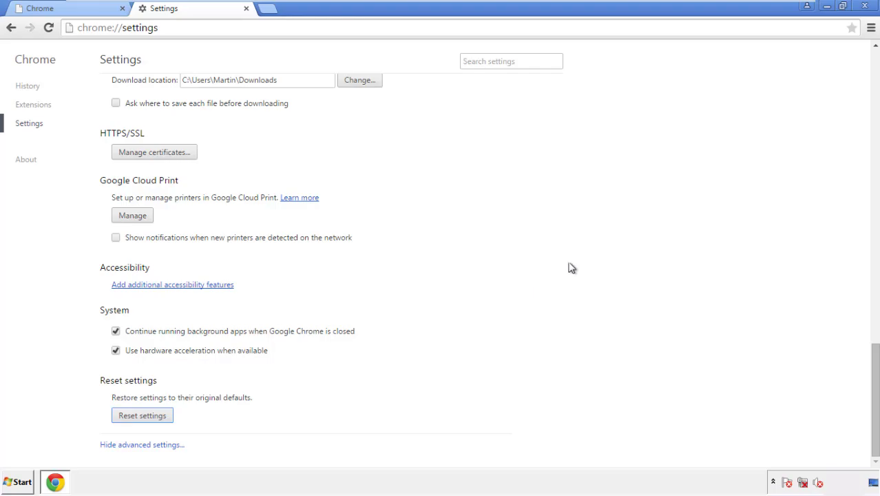
click(865, 5)
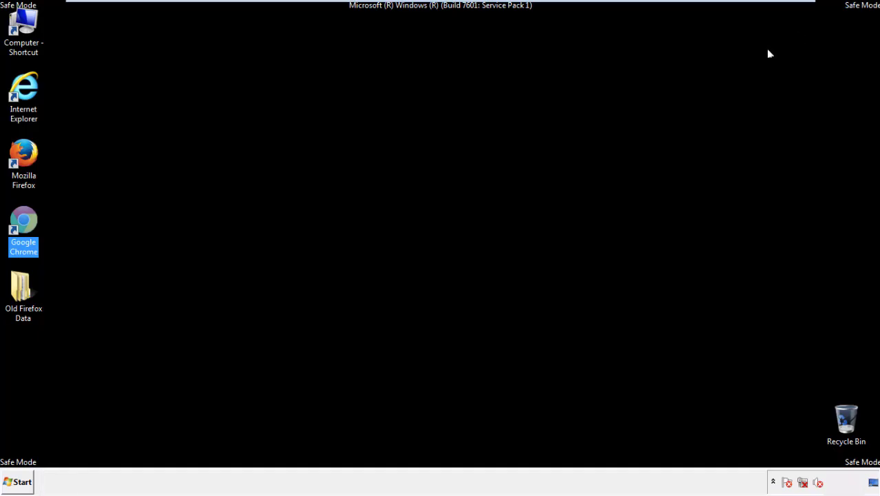
Remove the Search Mine extension in Firefox's Add-ons Manager and close Firefox
click(475, 222)
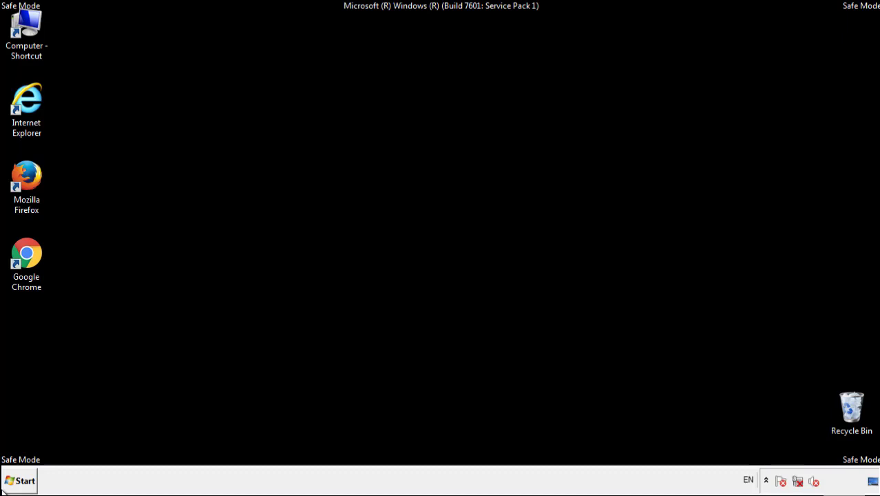
double_click(33, 171)
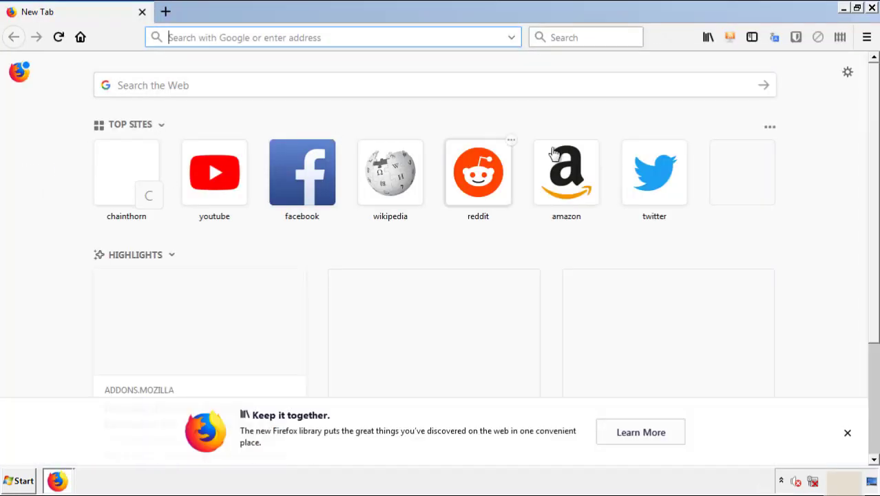
click(866, 37)
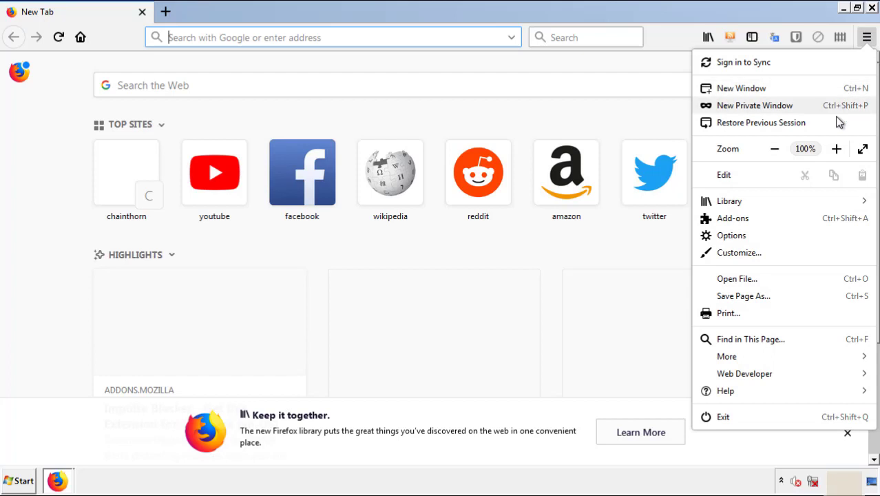
click(811, 224)
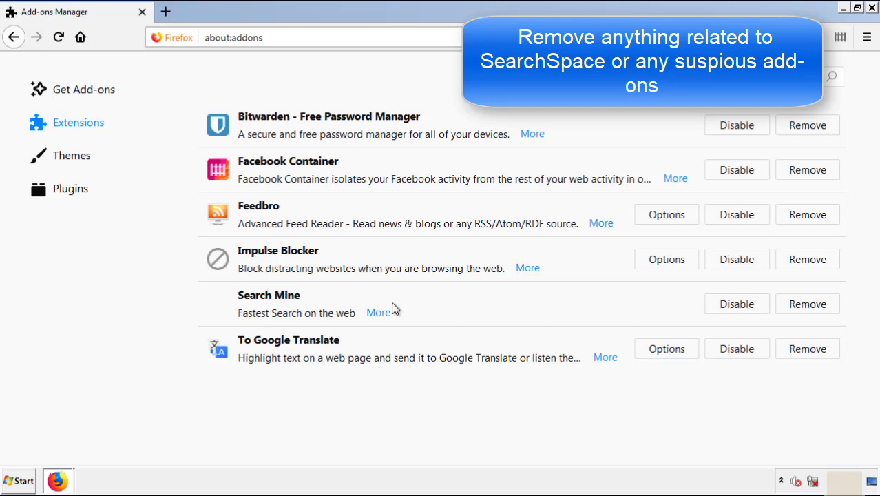
click(806, 311)
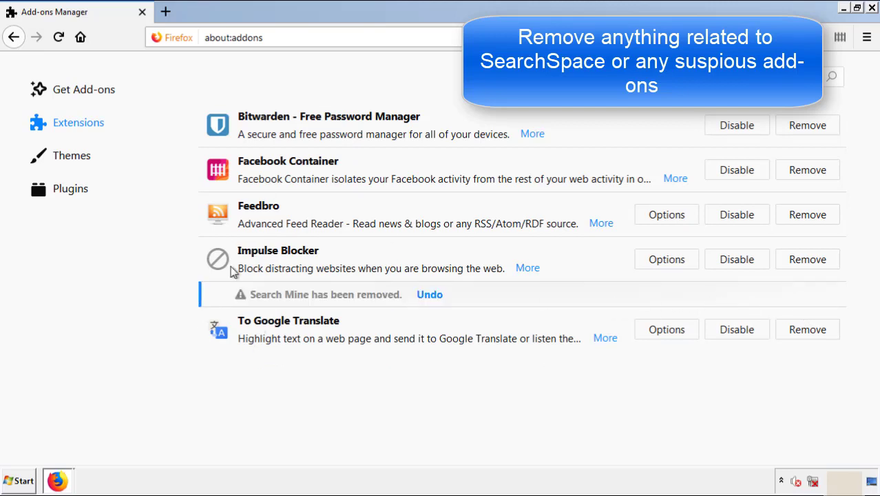
click(872, 8)
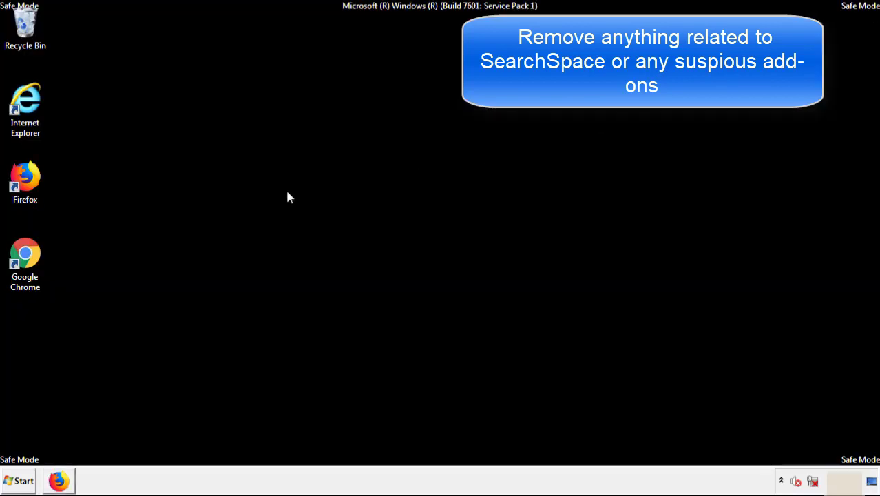
Remove the Search Mine extension from Chrome's Extensions page and close Chrome
double_click(24, 262)
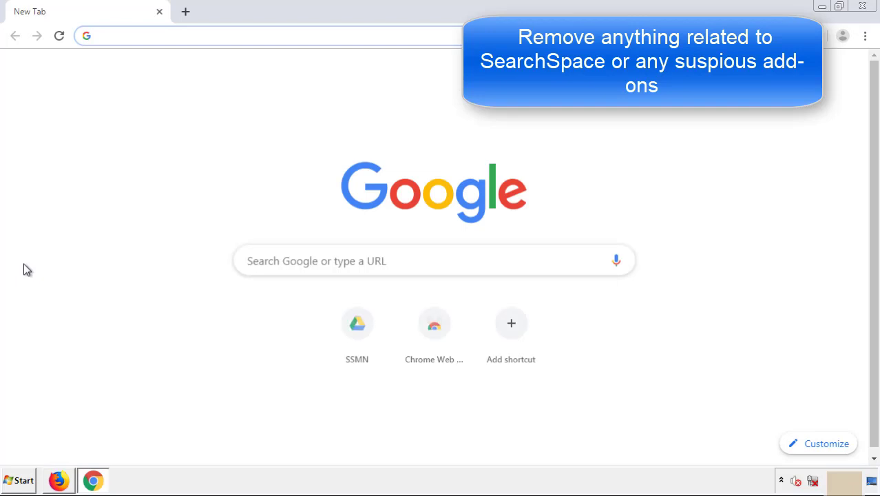
click(865, 36)
mouse_move(788, 240)
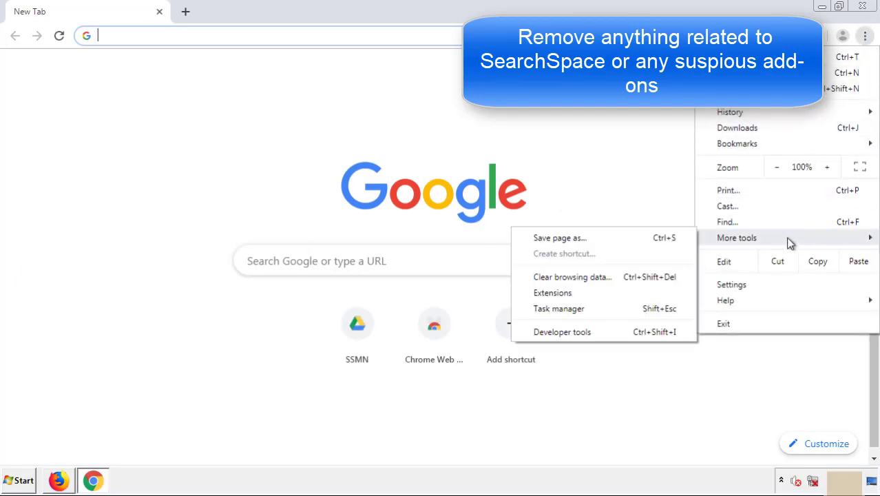
click(560, 292)
scroll(248, 230, down, 10)
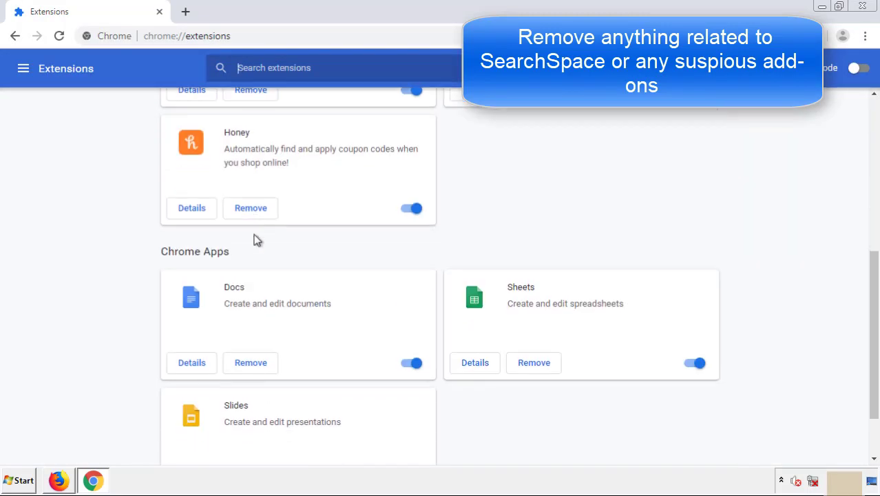
scroll(332, 252, up, 10)
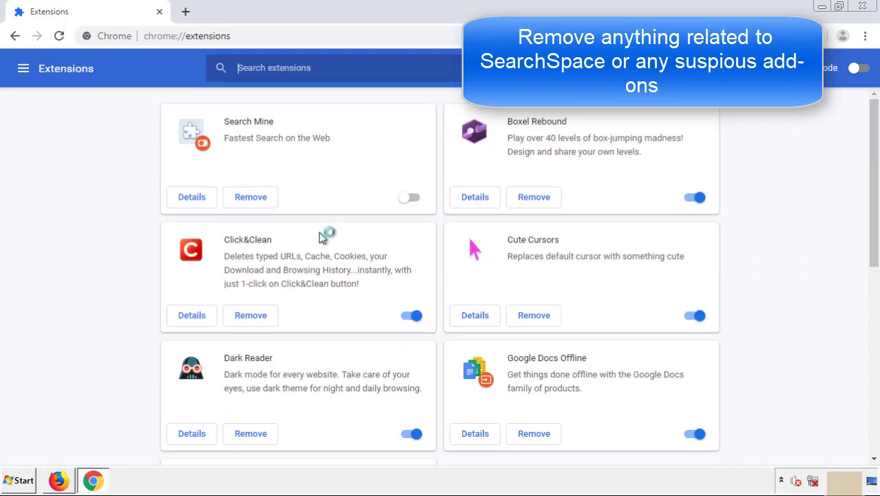
click(249, 199)
click(491, 117)
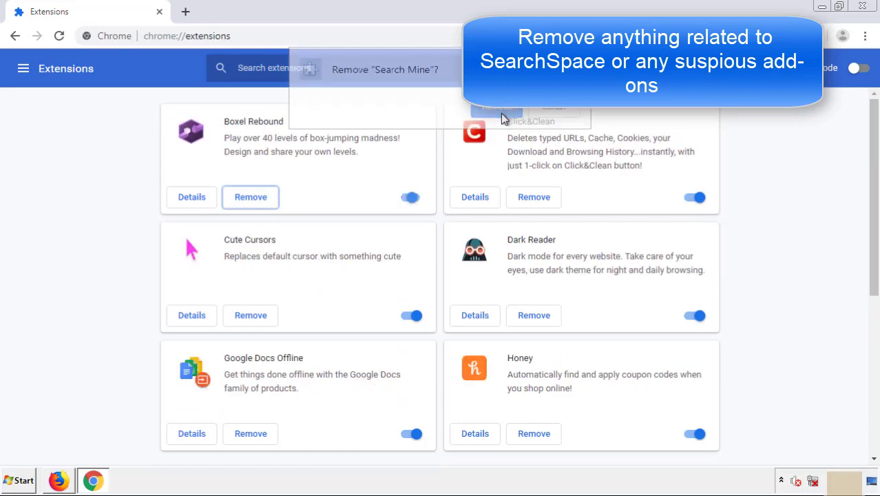
click(870, 9)
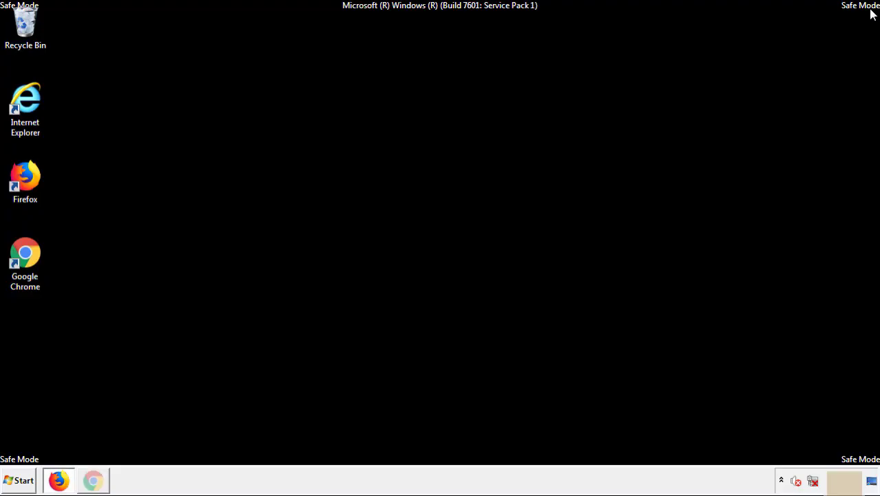
Restart the computer from the Start menu's Shut down options
click(24, 482)
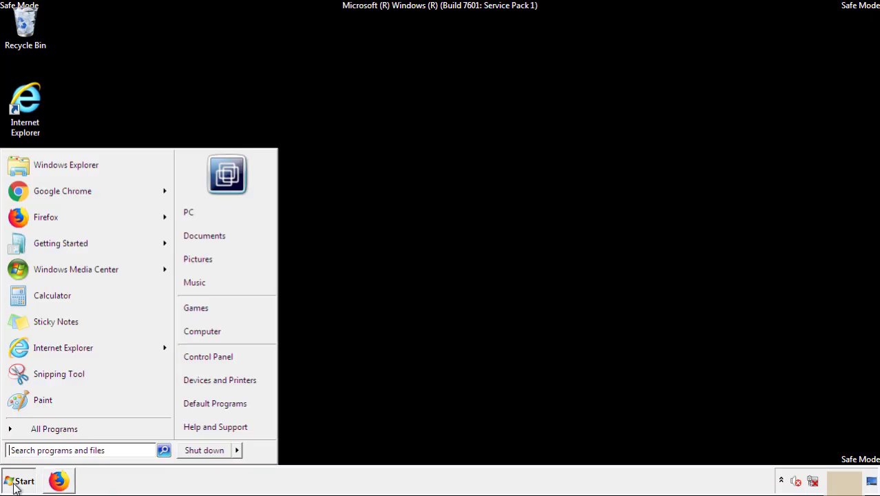
click(239, 451)
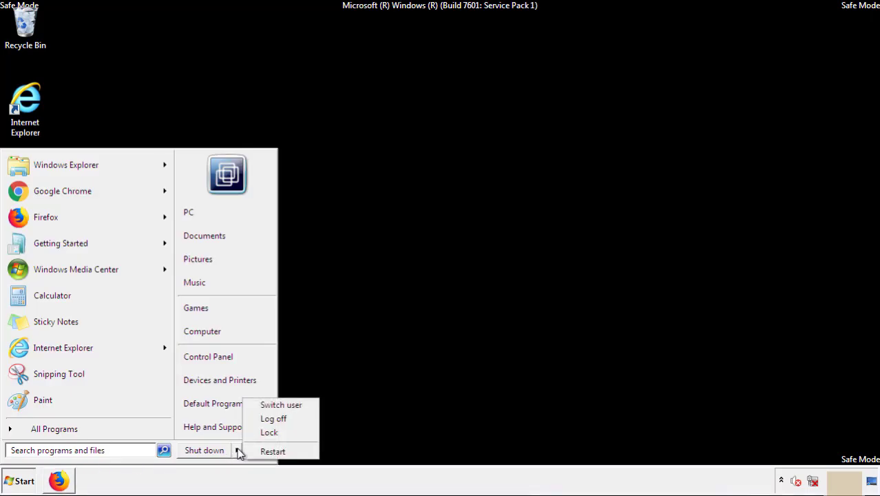
click(274, 452)
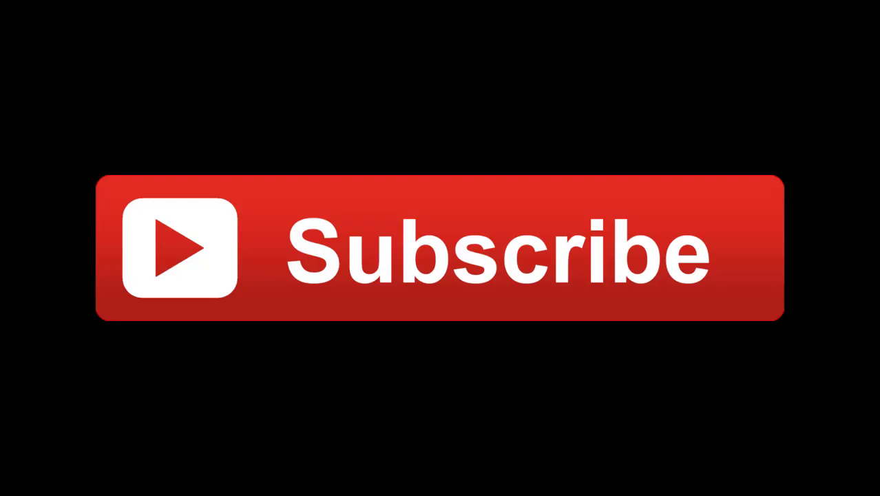